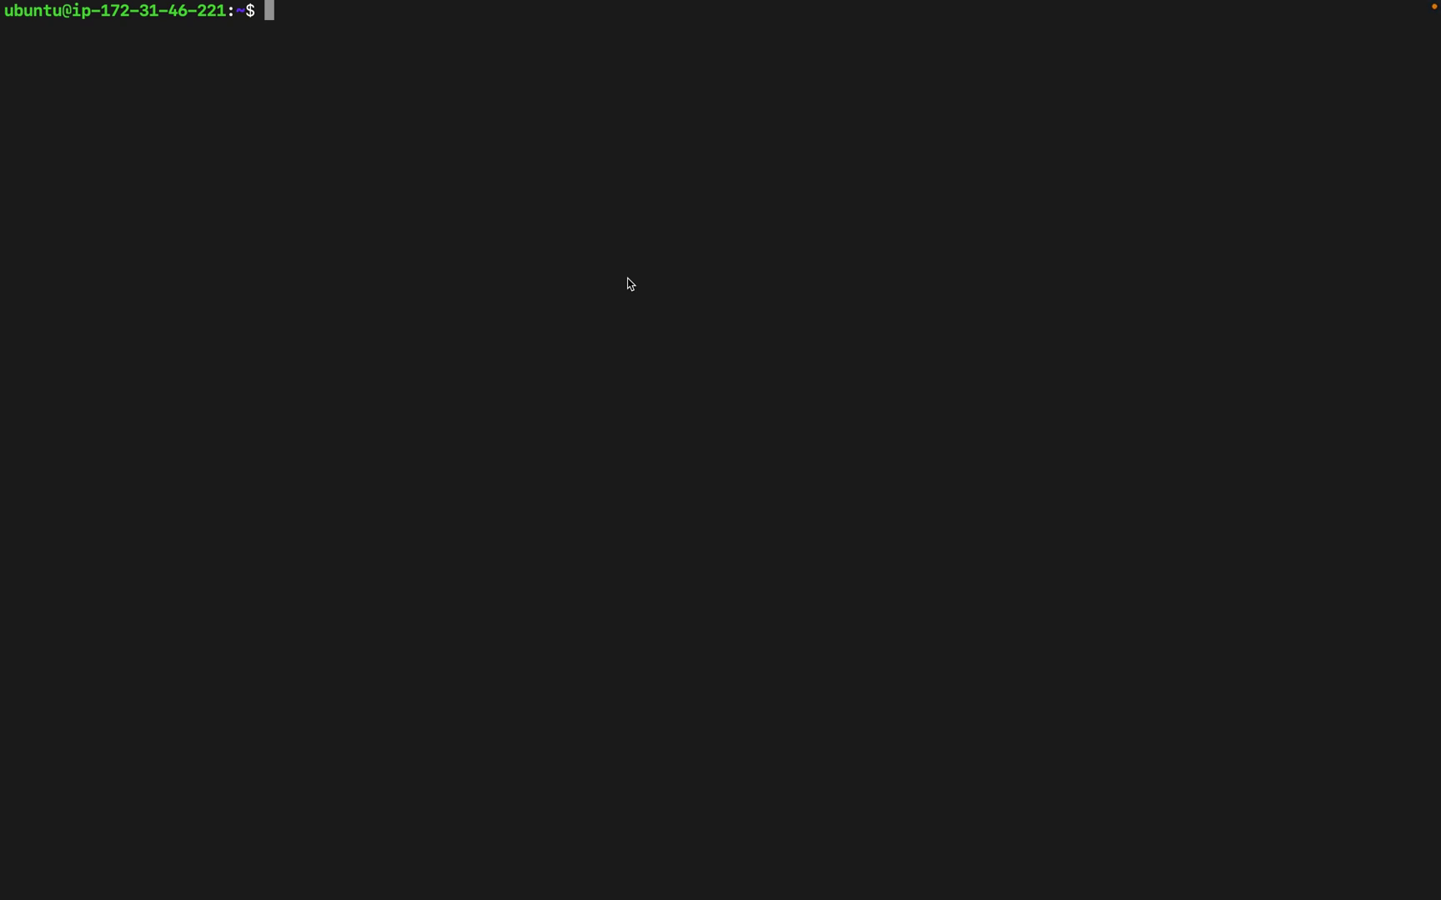
Step: Run php -version and php -v, then highlight the reported 7.4 version
{"action": "key", "text": "Return"}
{"action": "key", "text": "Return"}
{"action": "key", "text": "Return"}
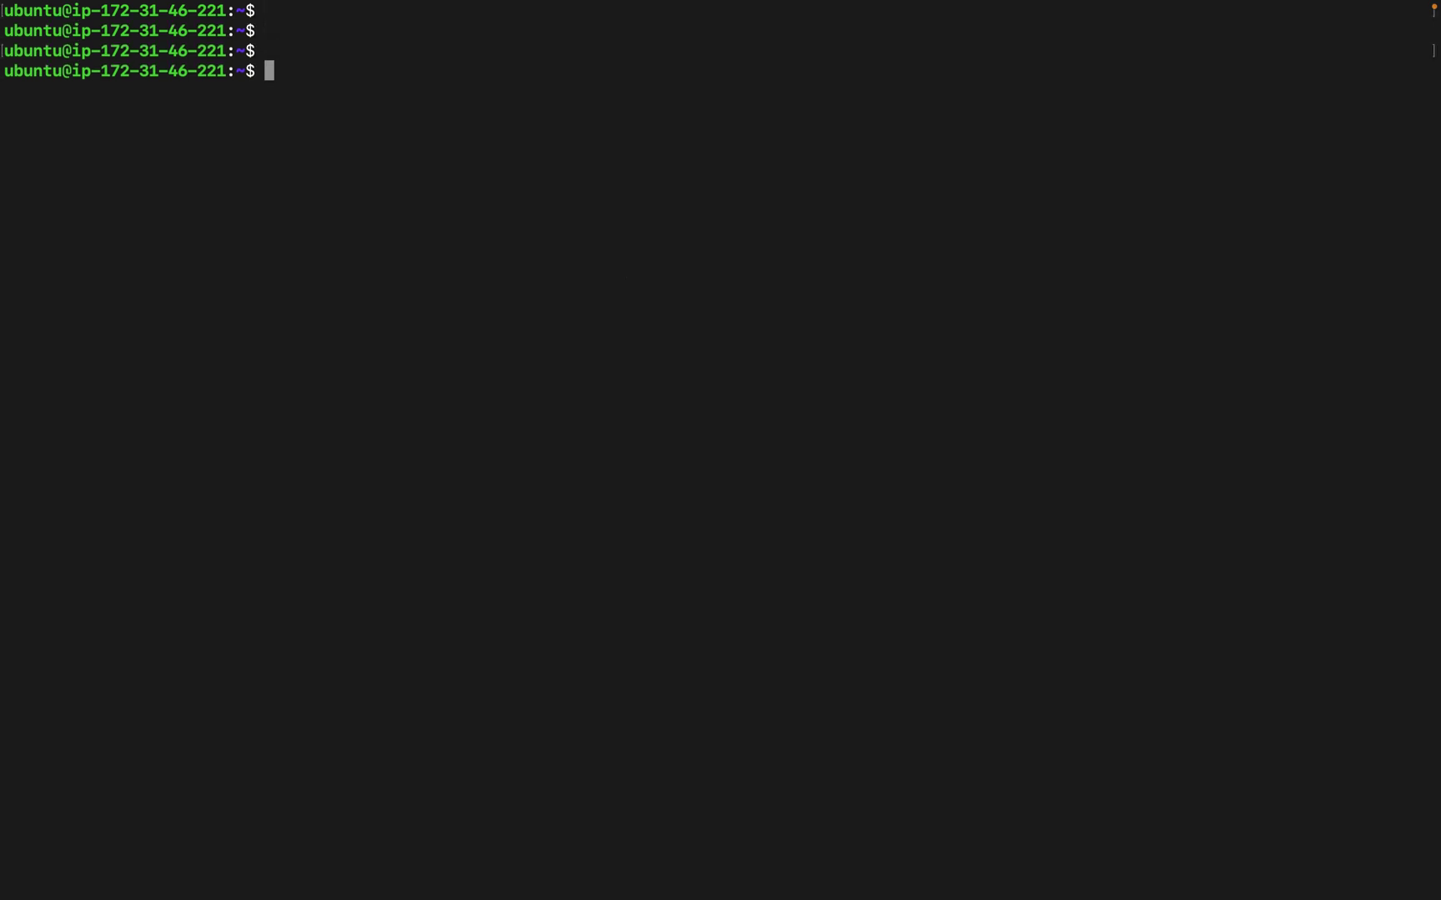
{"action": "type", "text": "php -"}
{"action": "type", "text": "version"}
{"action": "key", "text": "Return"}
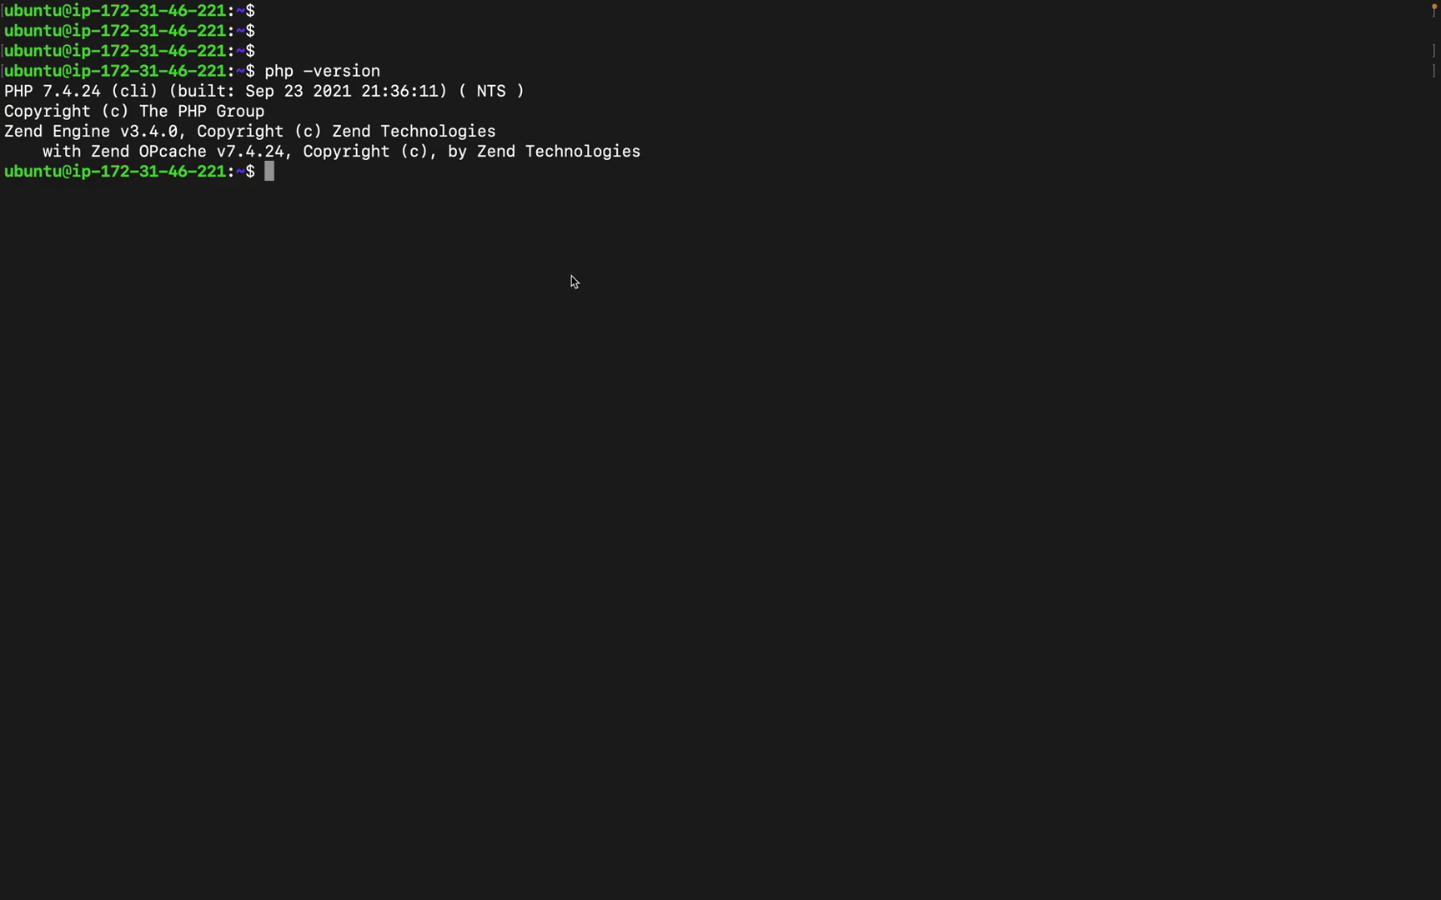
{"action": "type", "text": "php -v"}
{"action": "key", "text": "Return"}
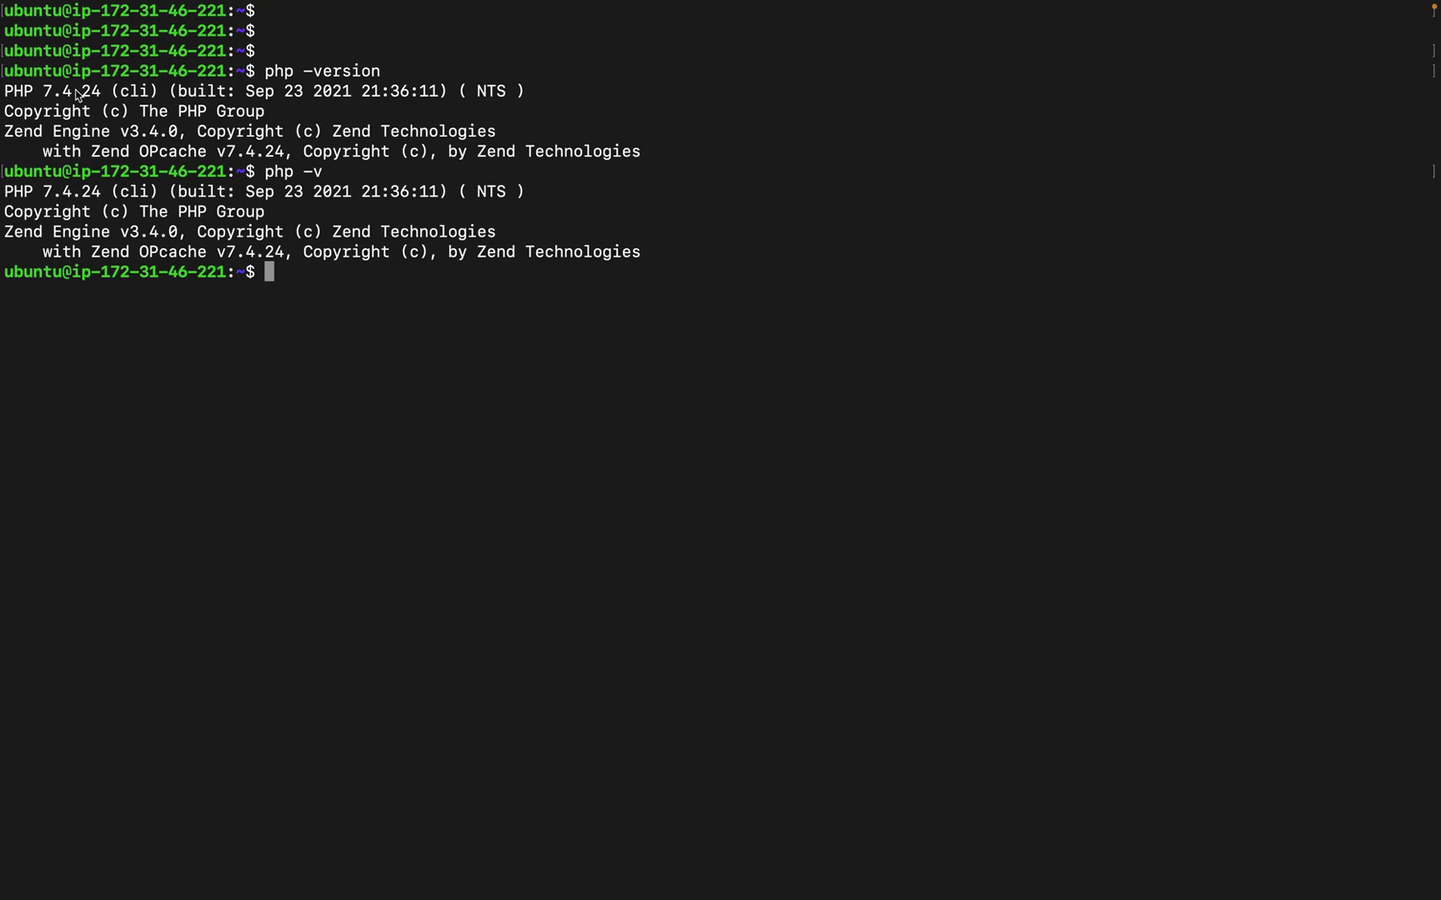
{"action": "left_click_drag", "start_coordinate": [75, 91], "coordinate": [43, 91]}
{"action": "type", "text": "p"}
Step: Run sudo systemctl start php-fpm.service, which fails with unit not found
{"action": "key", "text": "BackSpace"}
{"action": "type", "text": "sudo d"}
{"action": "key", "text": "BackSpace"}
{"action": "type", "text": "sys"}
{"action": "type", "text": "temc"}
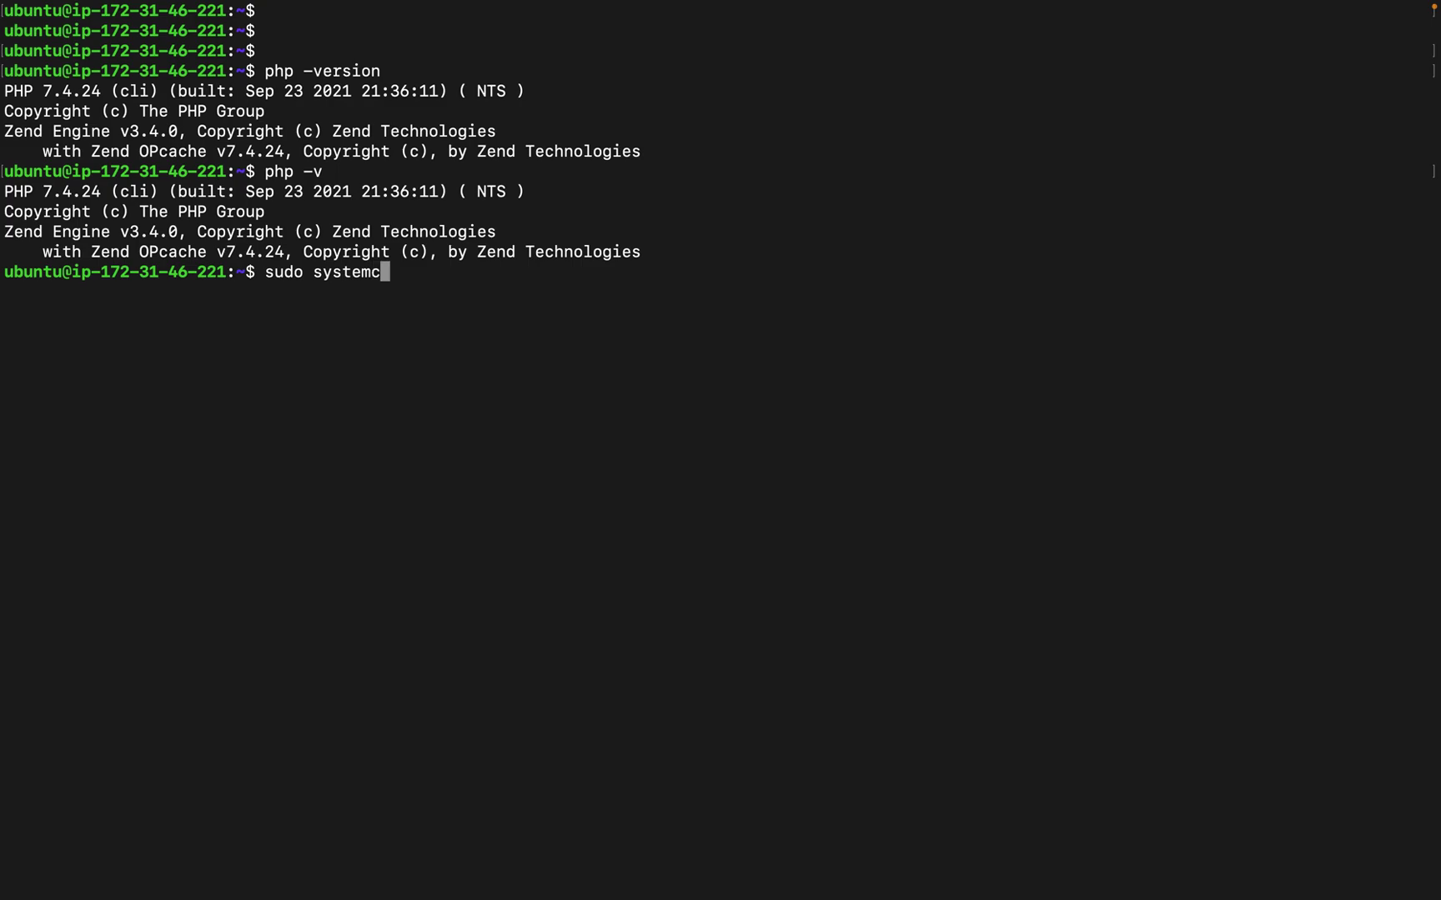
{"action": "type", "text": "tl "}
{"action": "type", "text": "start php"}
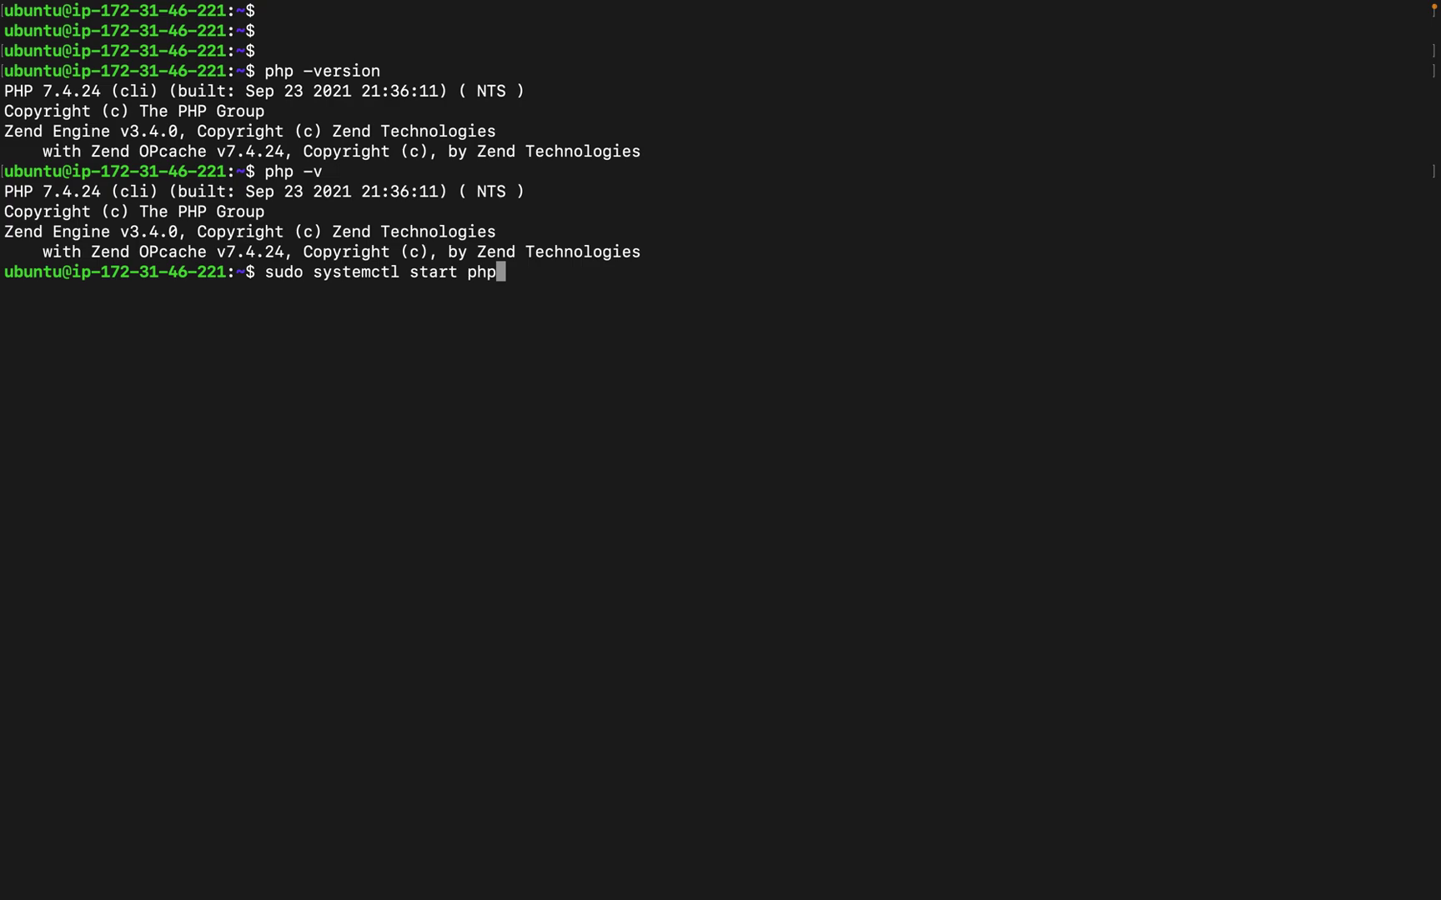
{"action": "type", "text": "7.4"}
{"action": "key", "text": "BackSpace"}
{"action": "key", "text": "BackSpace"}
{"action": "key", "text": "BackSpace"}
{"action": "type", "text": "-"}
{"action": "type", "text": "fom"}
{"action": "key", "text": "BackSpace"}
{"action": "key", "text": "BackSpace"}
{"action": "type", "text": "pm."}
{"action": "type", "text": "service"}
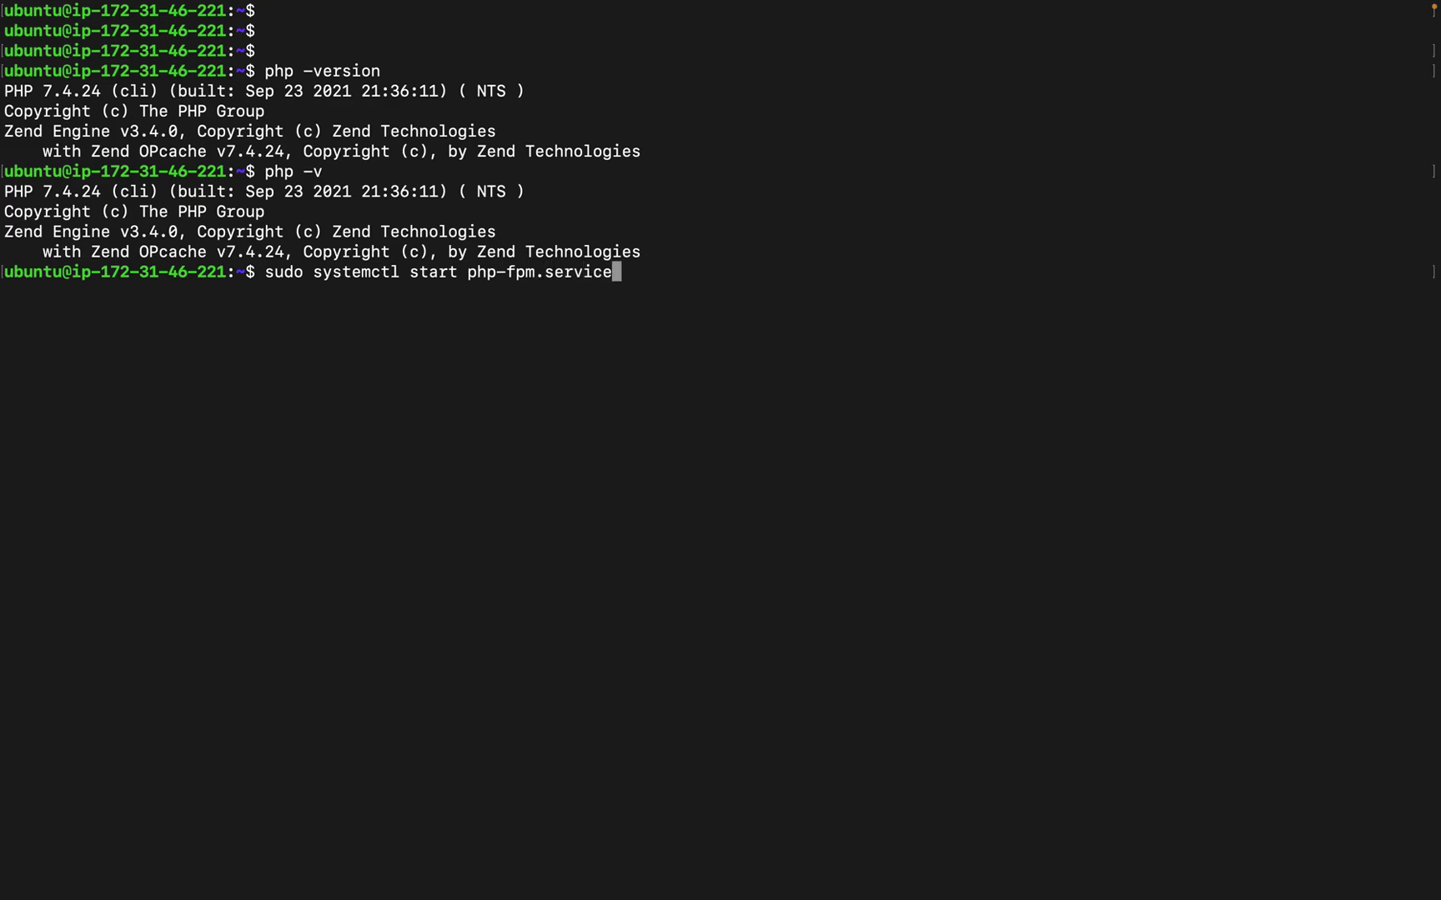
{"action": "key", "text": "Return"}
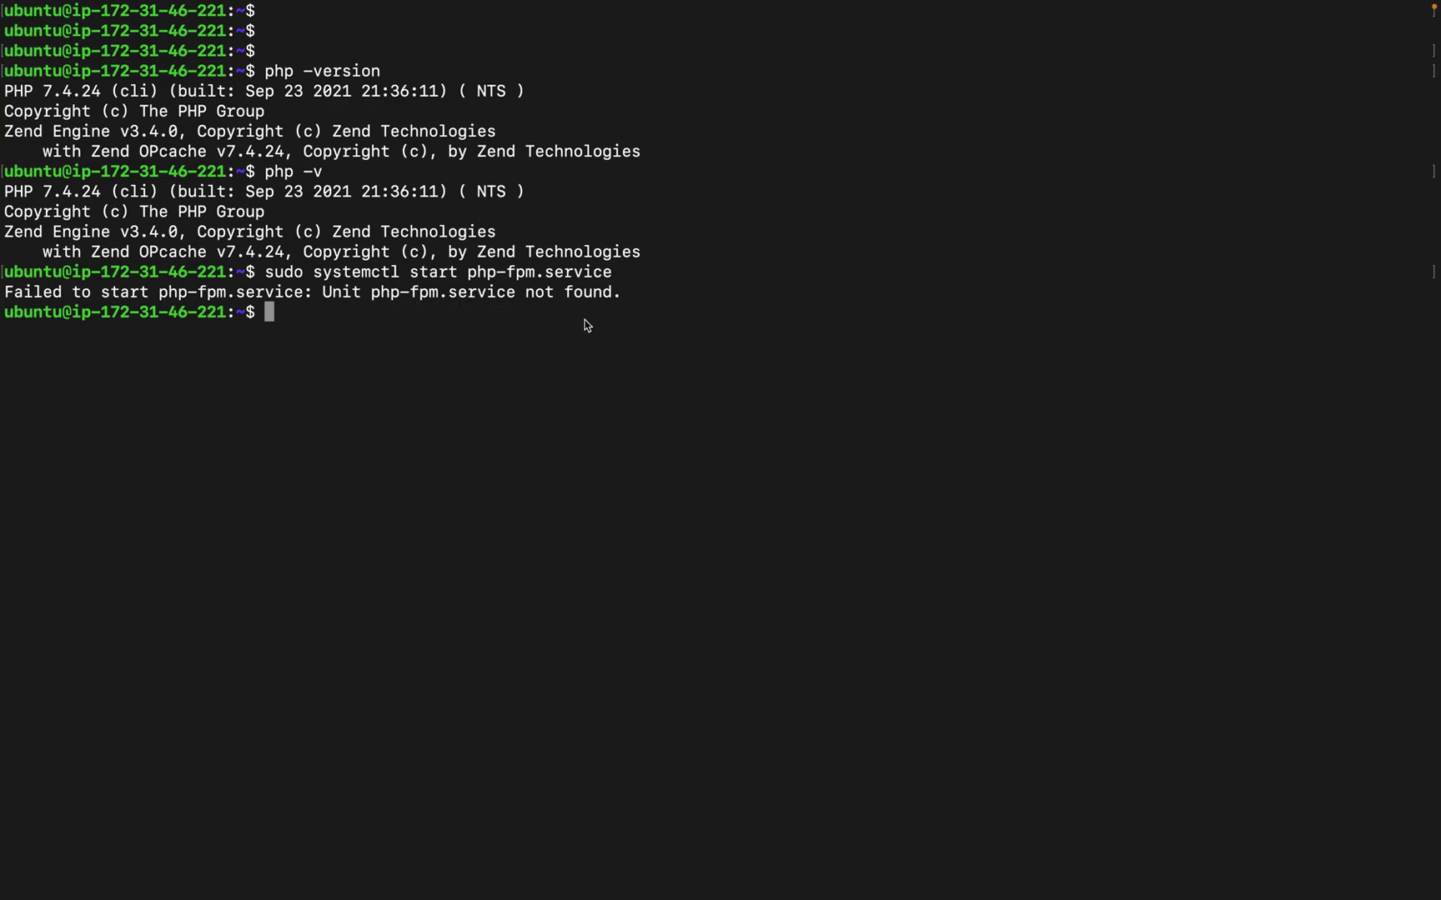
{"action": "key", "text": "Up"}
Step: Run sudo systemctl start php7.4-fpm.service, which completes without error
{"action": "key", "text": "Left"}
{"action": "key", "text": "Left"}
{"action": "key", "text": "Left"}
{"action": "key", "text": "Left"}
{"action": "key", "text": "Left"}
{"action": "key", "text": "Left"}
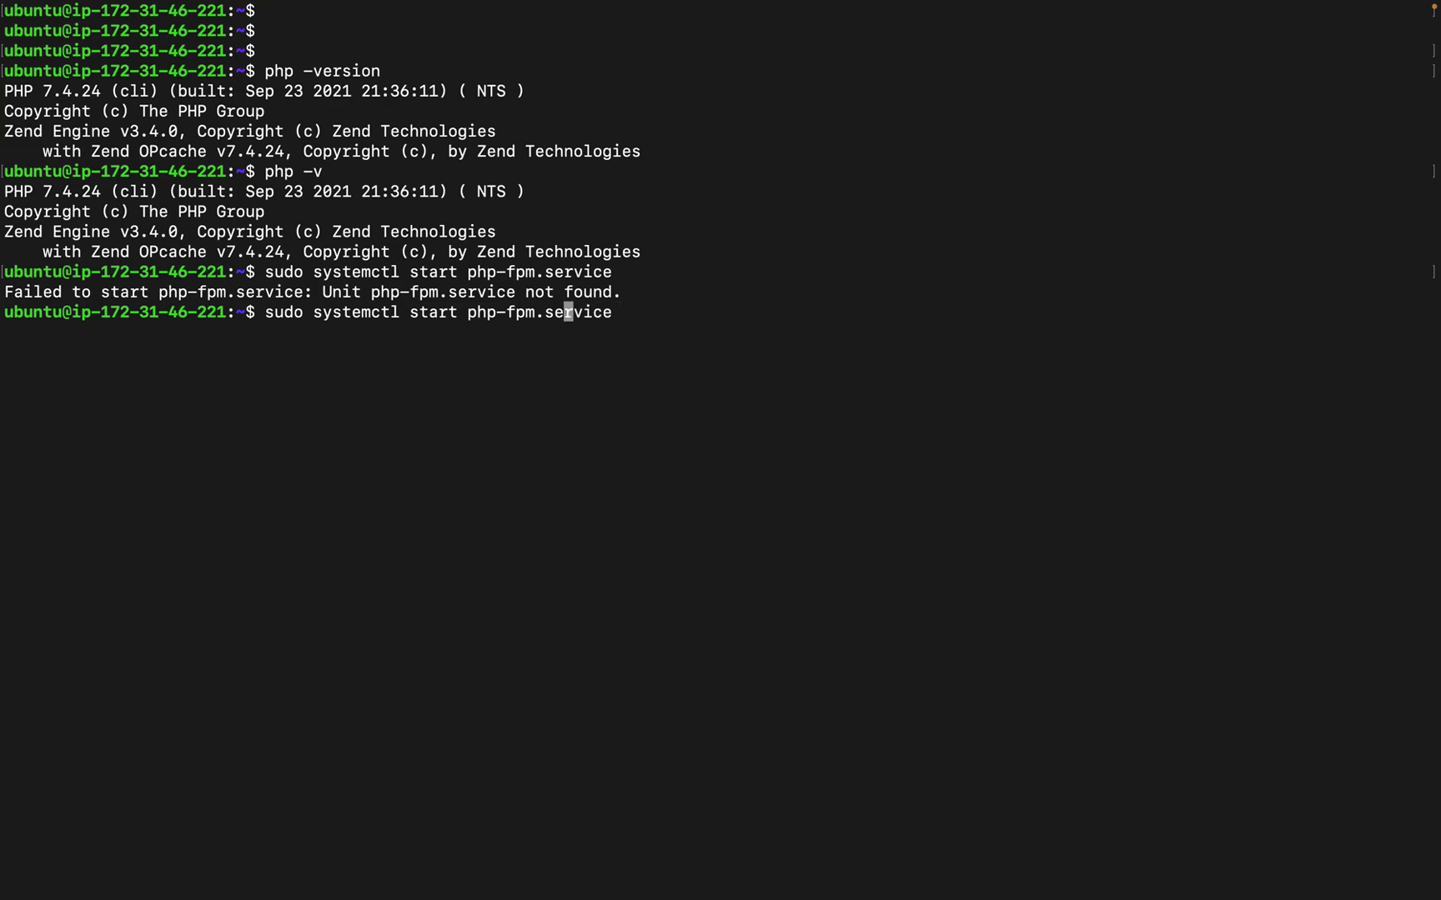
{"action": "key", "text": "Left"}
{"action": "key", "text": "Left"}
{"action": "key", "text": "Left"}
{"action": "key", "text": "Left"}
{"action": "key", "text": "Left"}
{"action": "key", "text": "Left"}
{"action": "type", "text": "7.4"}
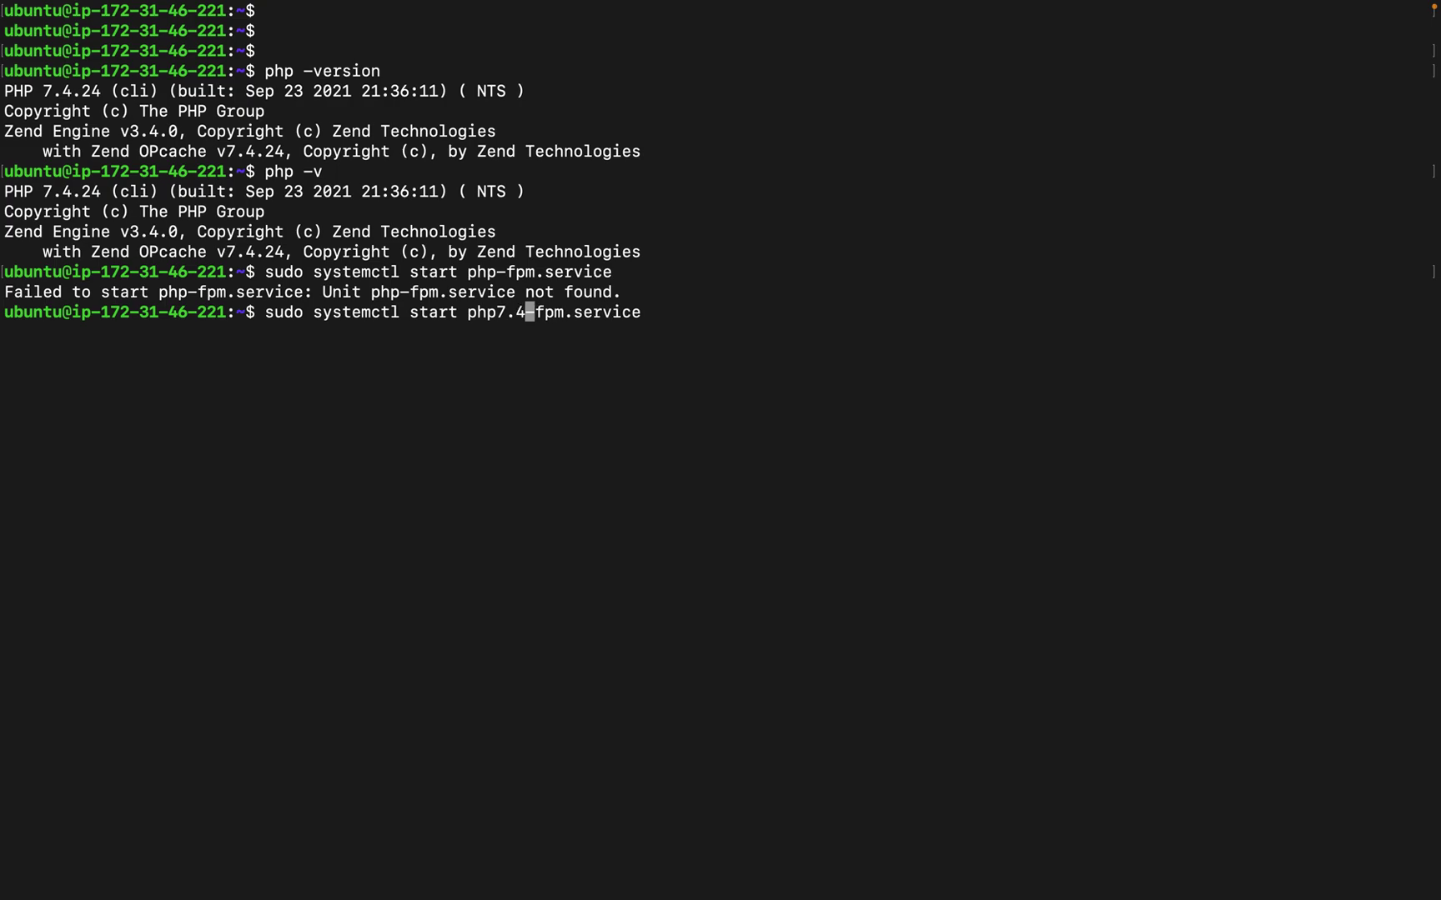
{"action": "key", "text": "Return"}
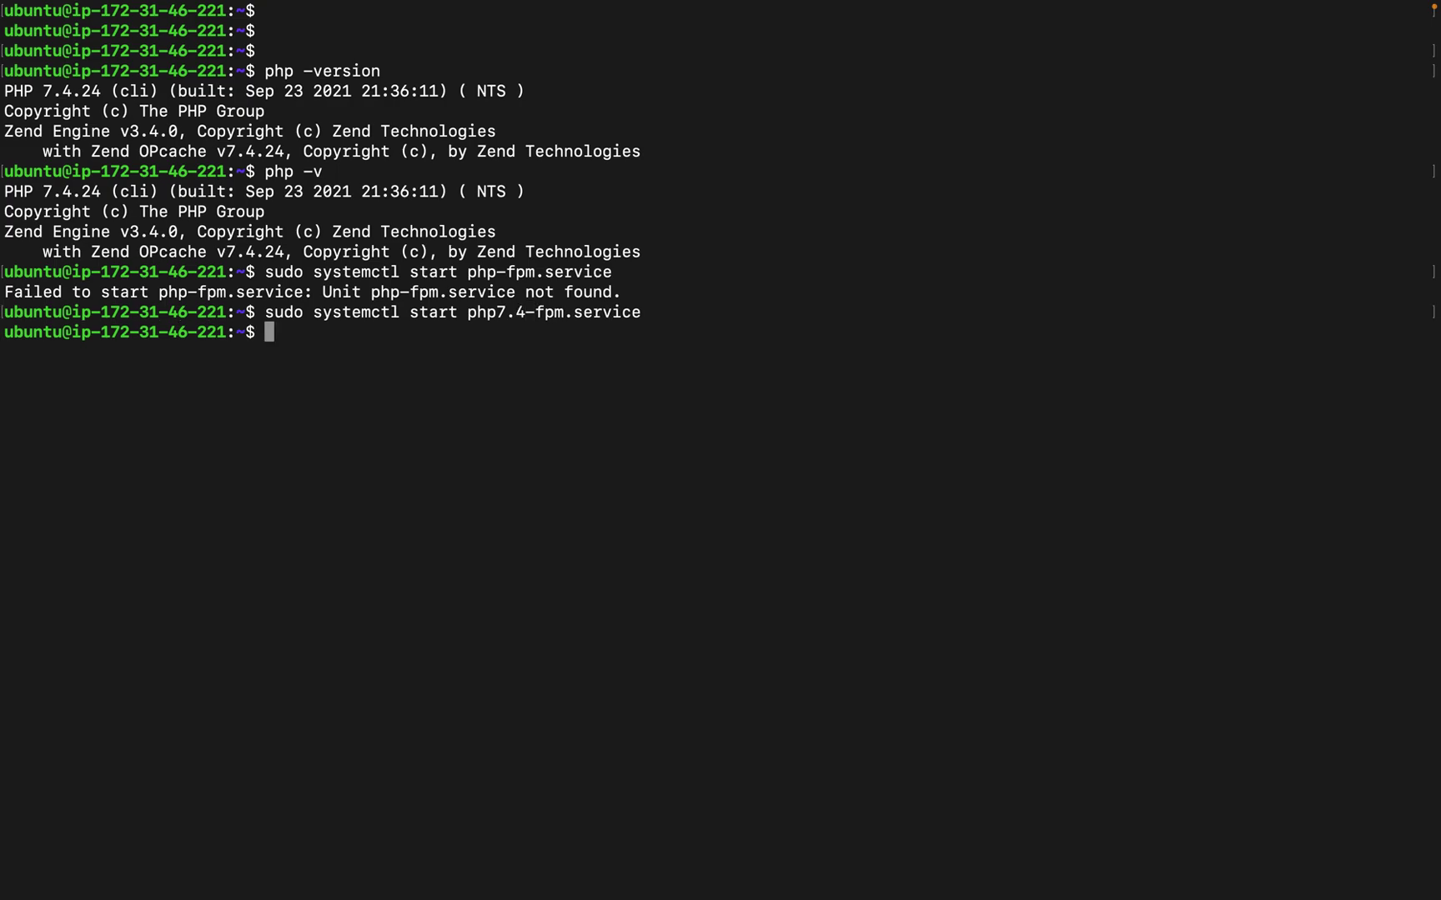
{"action": "key", "text": "Up"}
Step: Run sudo systemctl restart php7.4-fpm.service, then clear the screen
{"action": "key", "text": "Left"}
{"action": "key", "text": "Left"}
{"action": "key", "text": "Left"}
{"action": "key", "text": "Left"}
{"action": "key", "text": "Left"}
{"action": "key", "text": "Left"}
{"action": "key", "text": "Left"}
{"action": "key", "text": "Left"}
{"action": "key", "text": "Left"}
{"action": "key", "text": "Left"}
{"action": "key", "text": "Left"}
{"action": "key", "text": "Left"}
{"action": "key", "text": "Left"}
{"action": "key", "text": "Left"}
{"action": "key", "text": "Left"}
{"action": "key", "text": "Left"}
{"action": "key", "text": "Left"}
{"action": "type", "text": "re"}
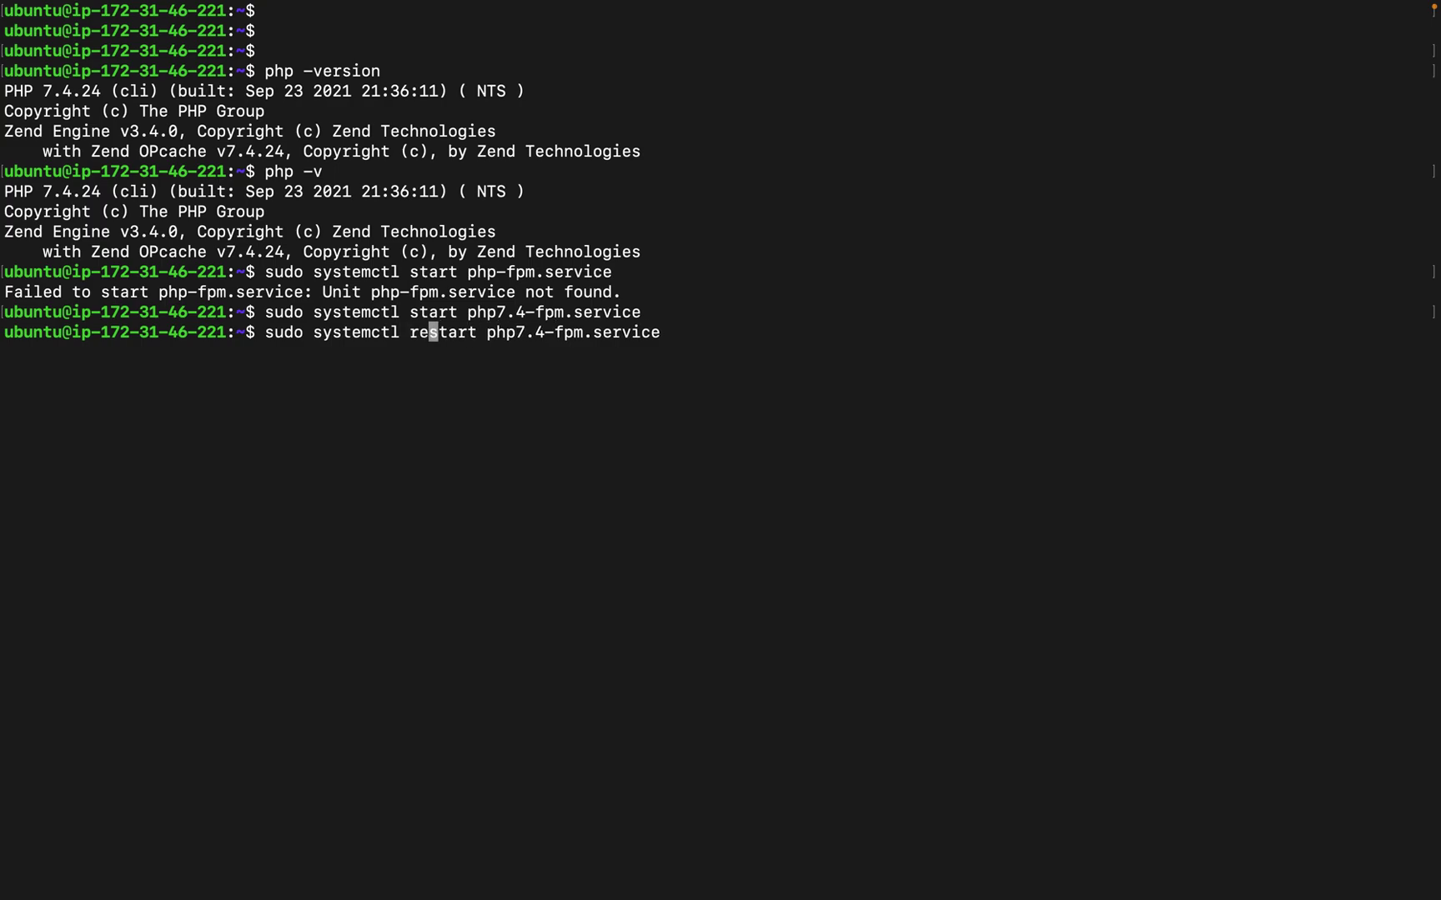
{"action": "key", "text": "Return"}
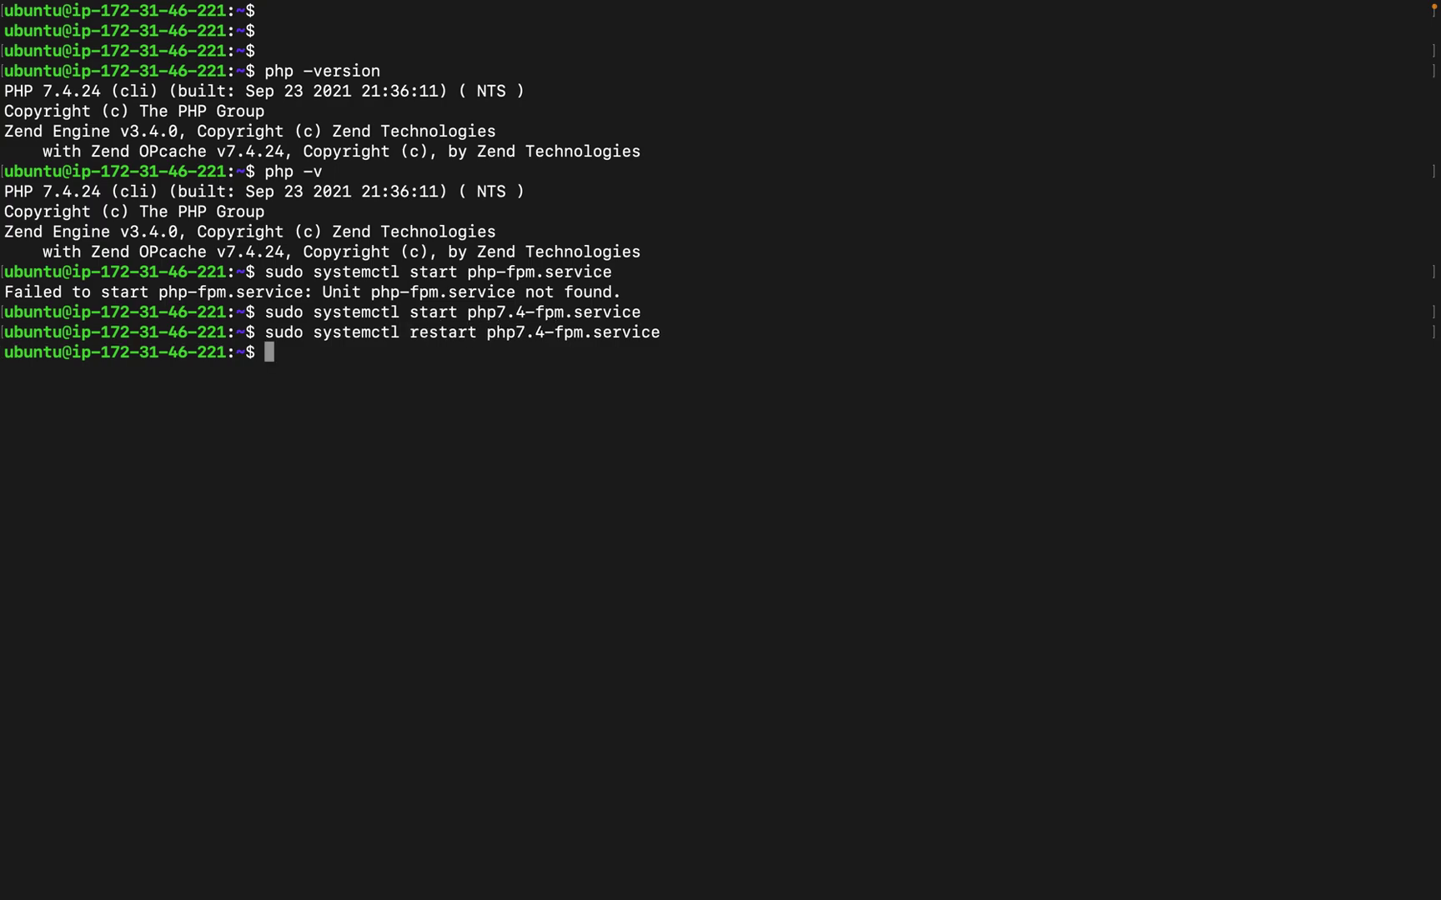
{"action": "type", "text": "clear"}
{"action": "key", "text": "Return"}
{"action": "type", "text": "sudo "}
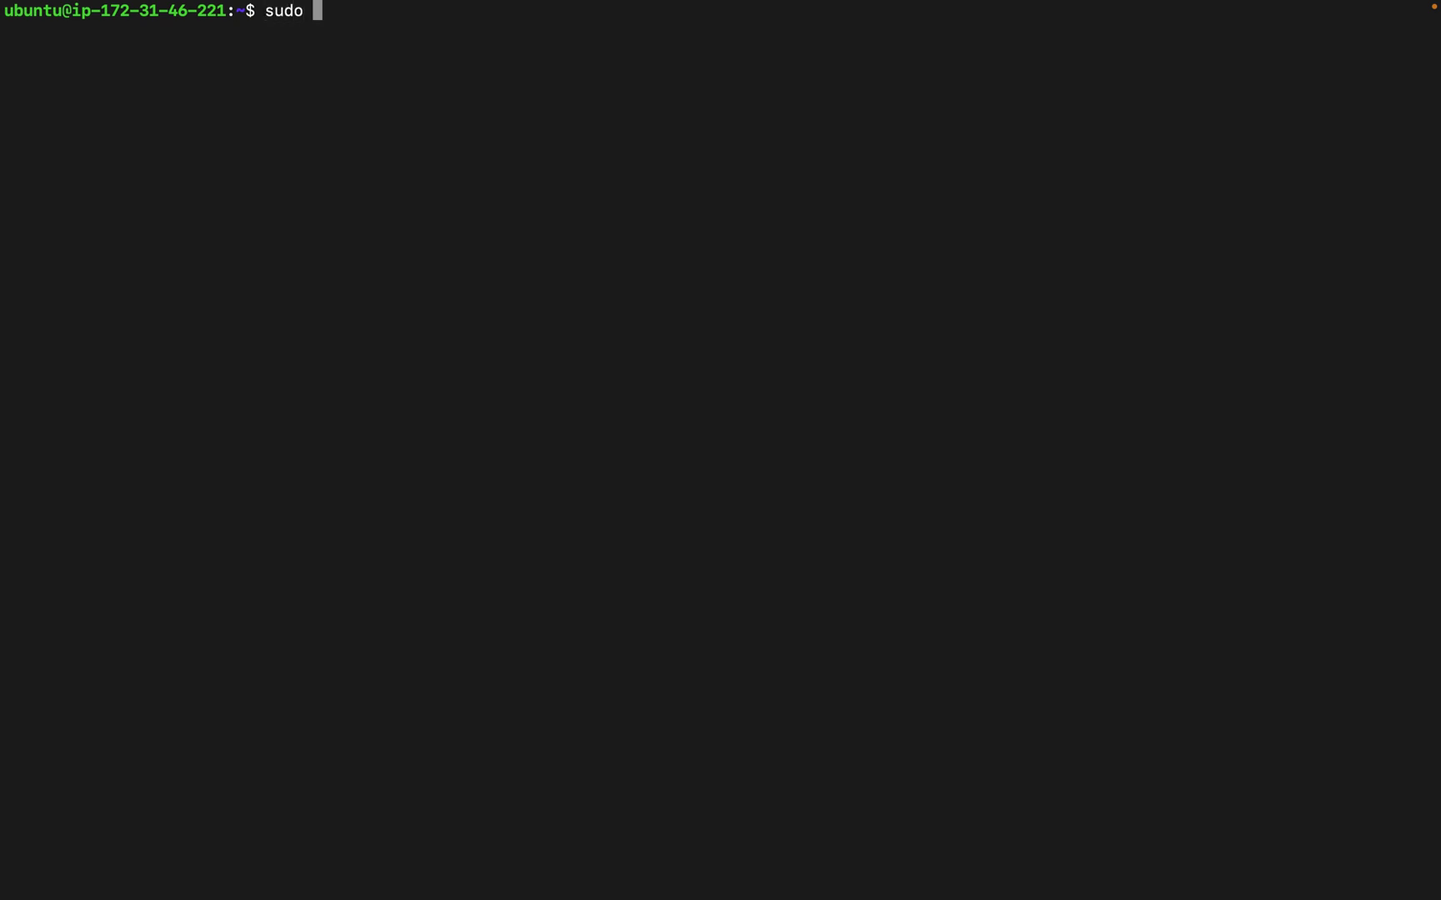
{"action": "type", "text": "service"}
{"action": "type", "text": " php"}
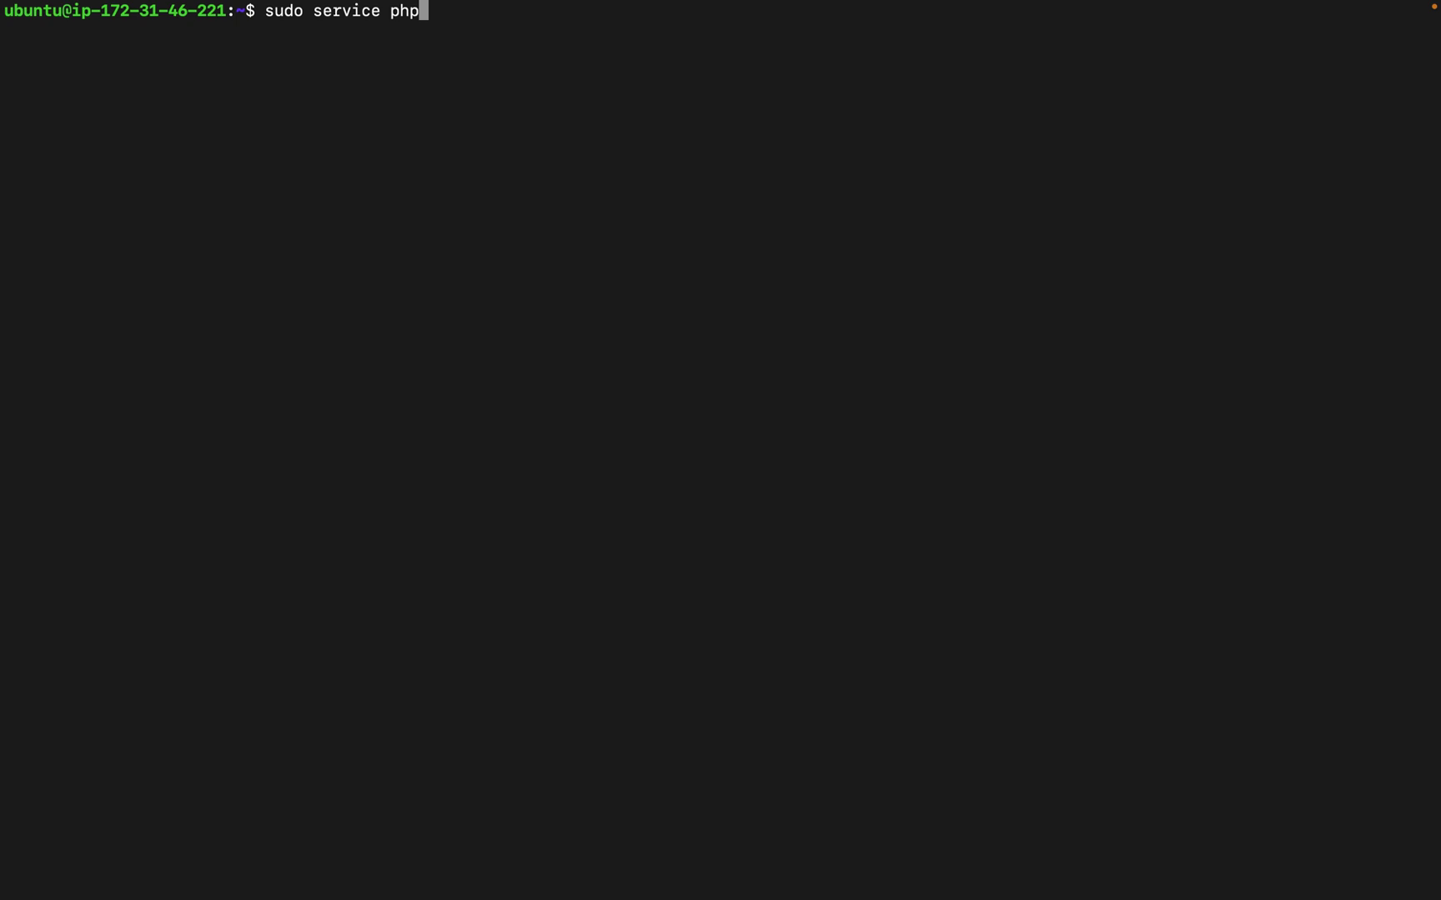
{"action": "type", "text": "7.4-"}
{"action": "type", "text": "fpm"}
{"action": "type", "text": " restar"}
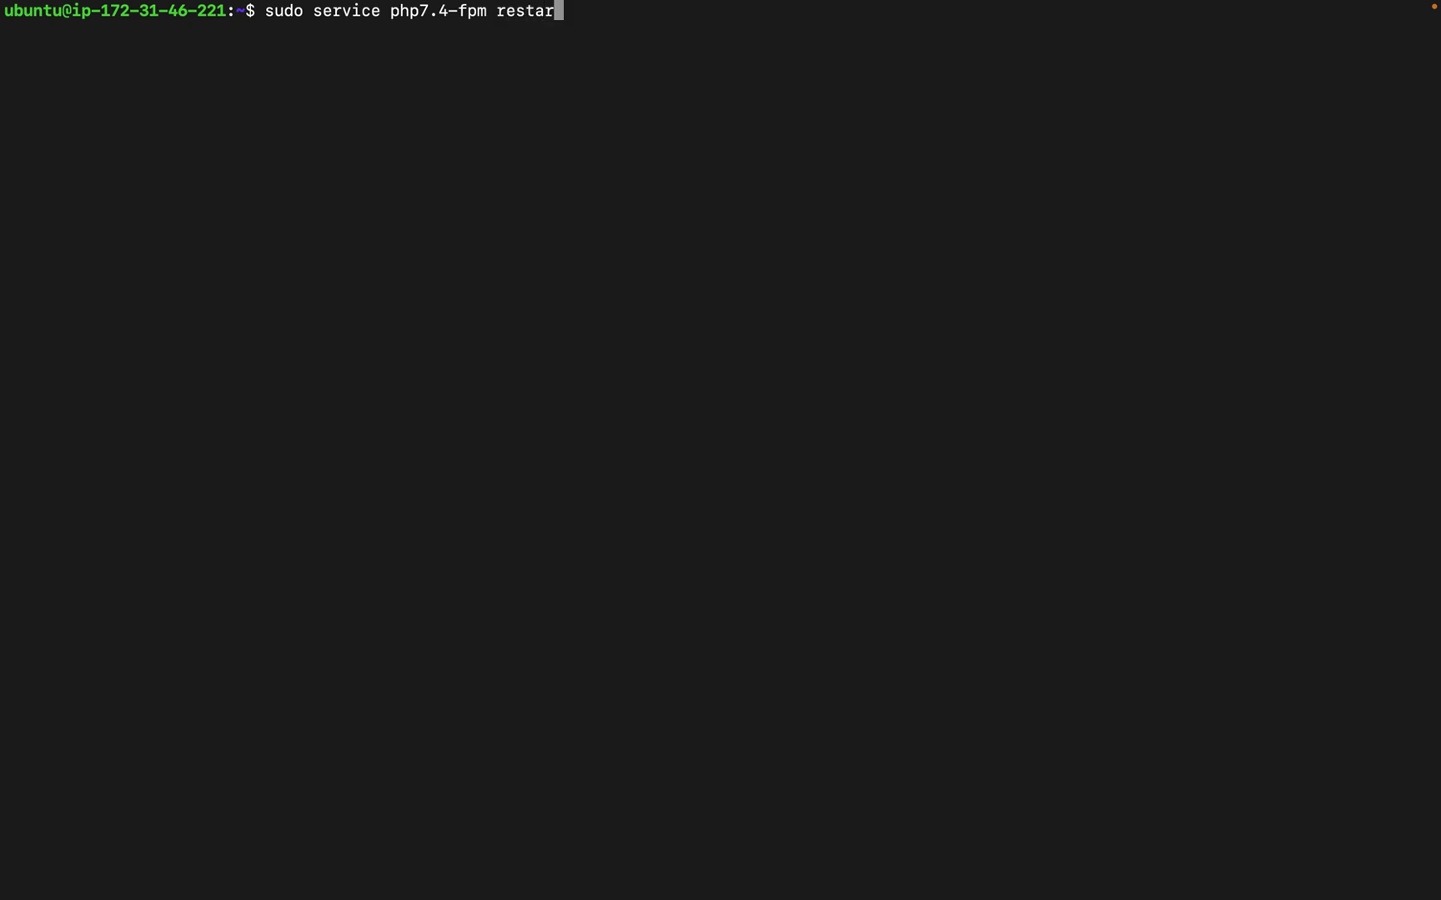
{"action": "type", "text": "t"}
Step: Run sudo service php7.4-fpm restart, which finishes without error
{"action": "key", "text": "Return"}
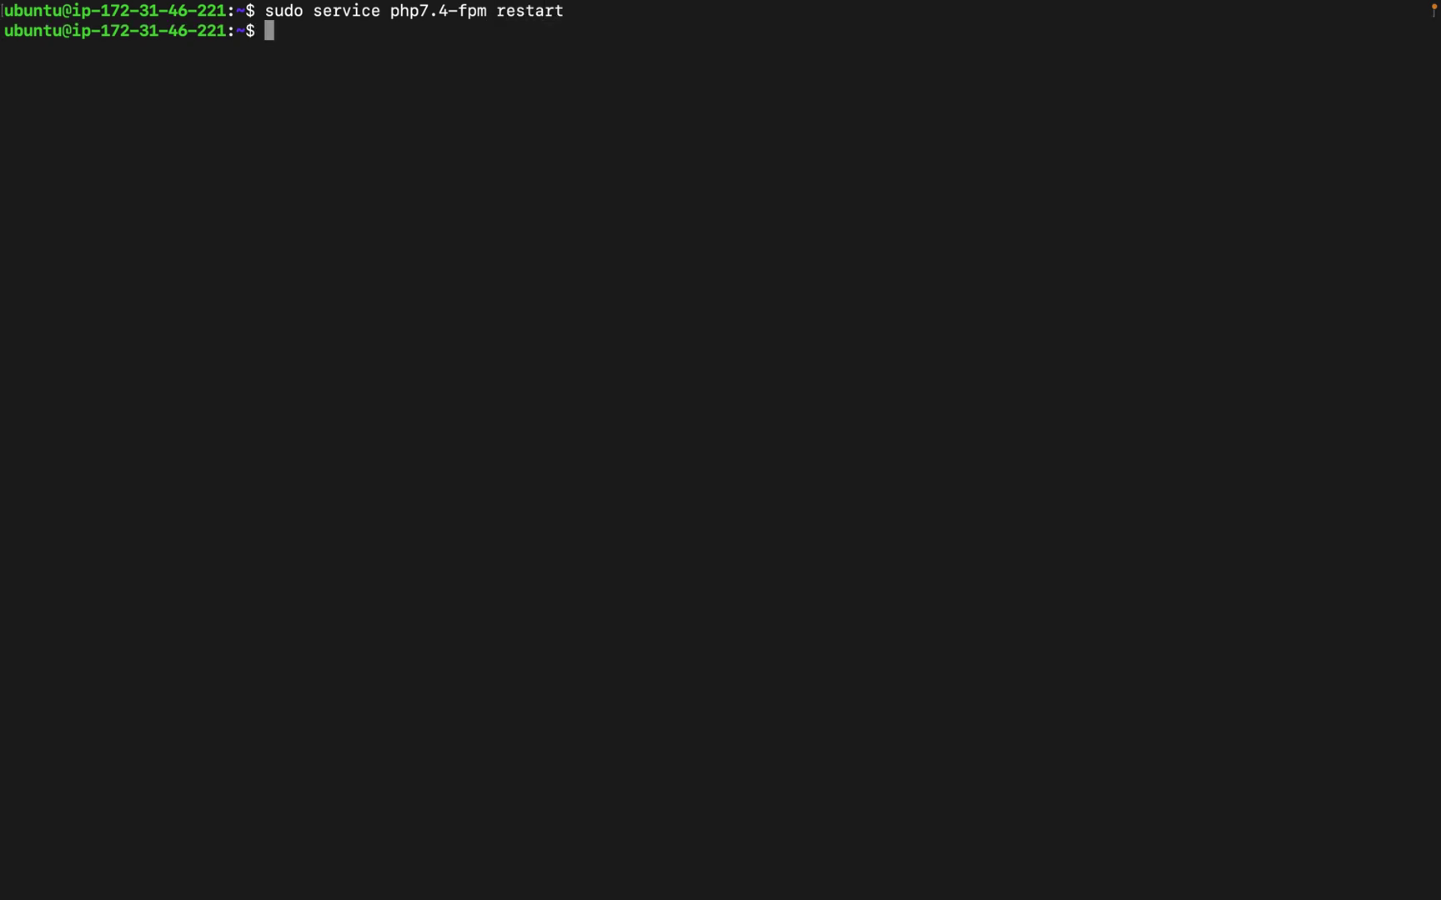